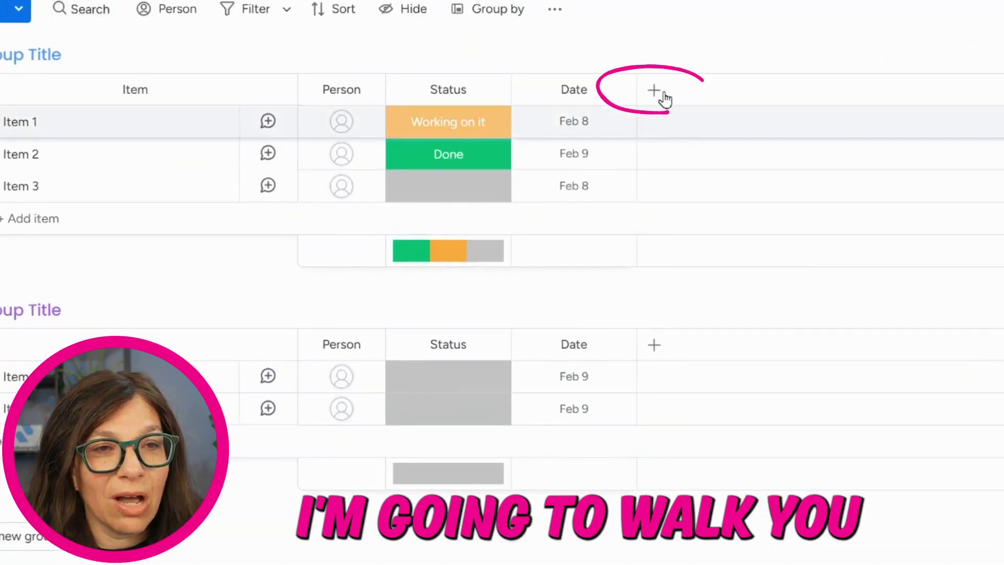
Start a new Connect boards column on Board 1 and tick Board 2 as its board.
left_click(653, 92)
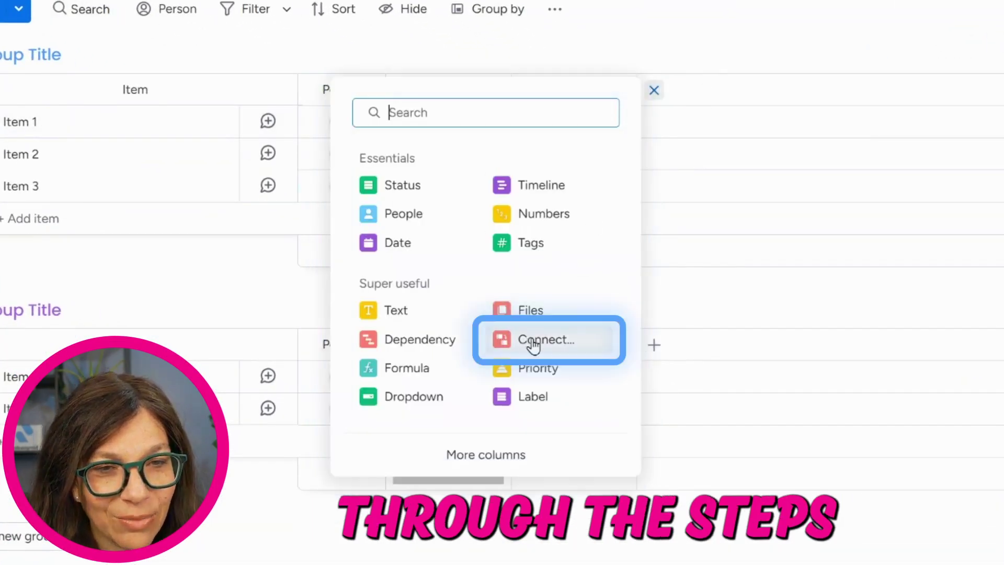
left_click(533, 343)
left_click(510, 320)
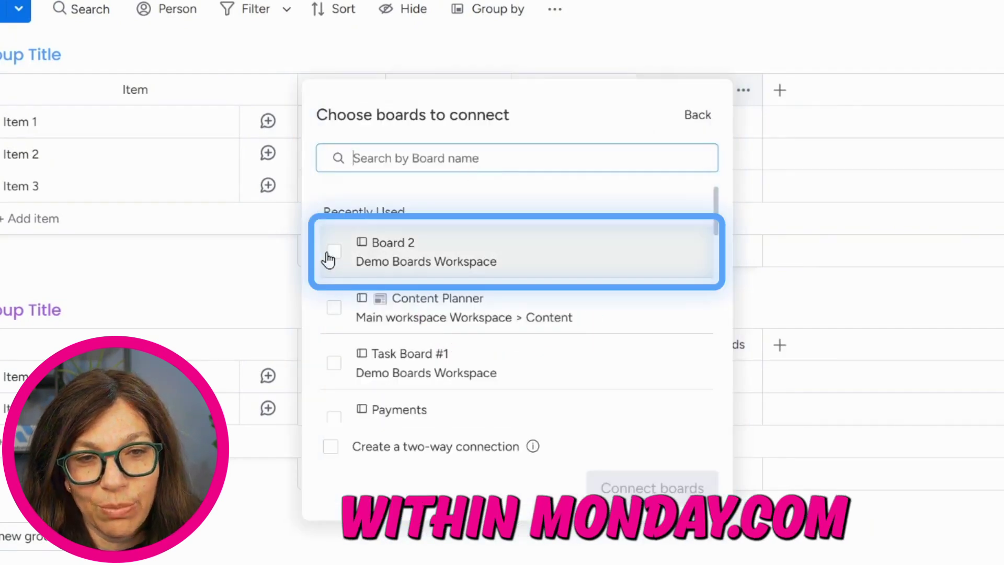
left_click(331, 255)
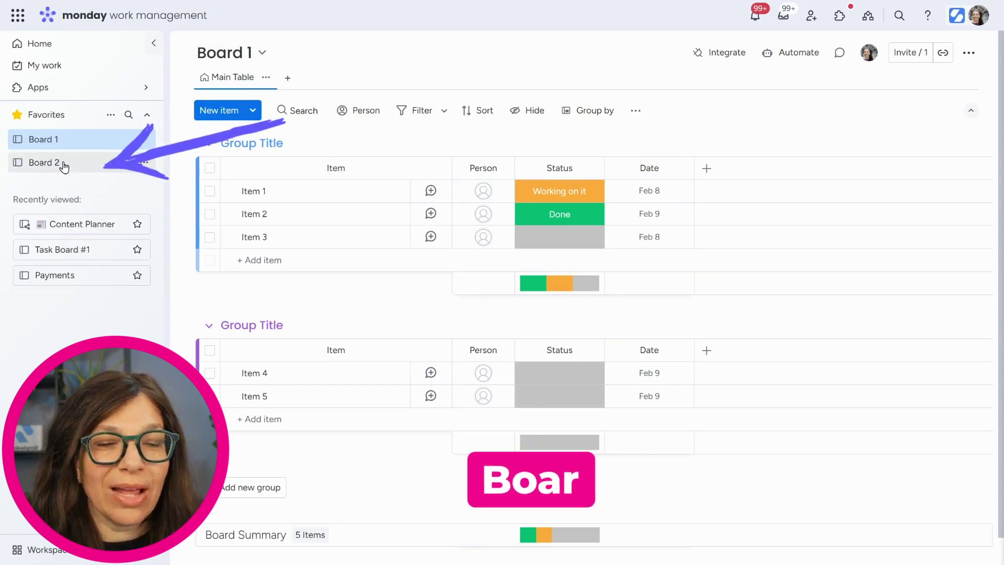
left_click(85, 162)
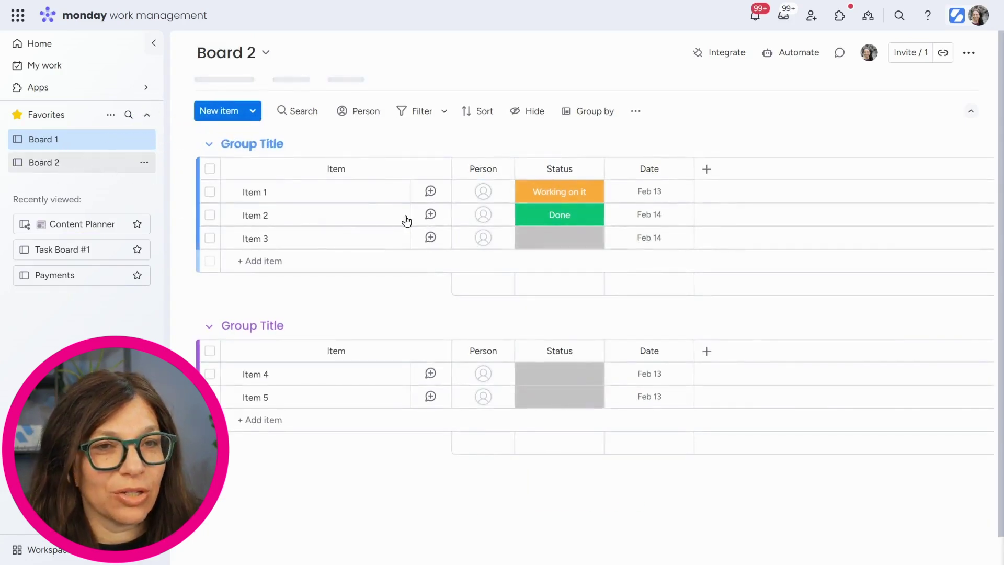
left_click(84, 151)
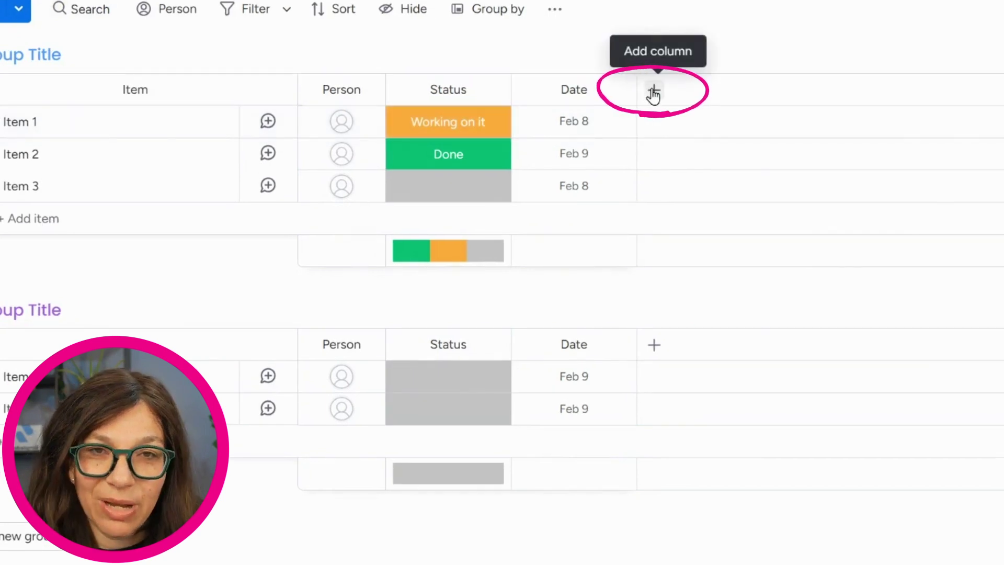
Add a Connect boards column to Board 1 that links two-way to Board 2.
left_click(653, 92)
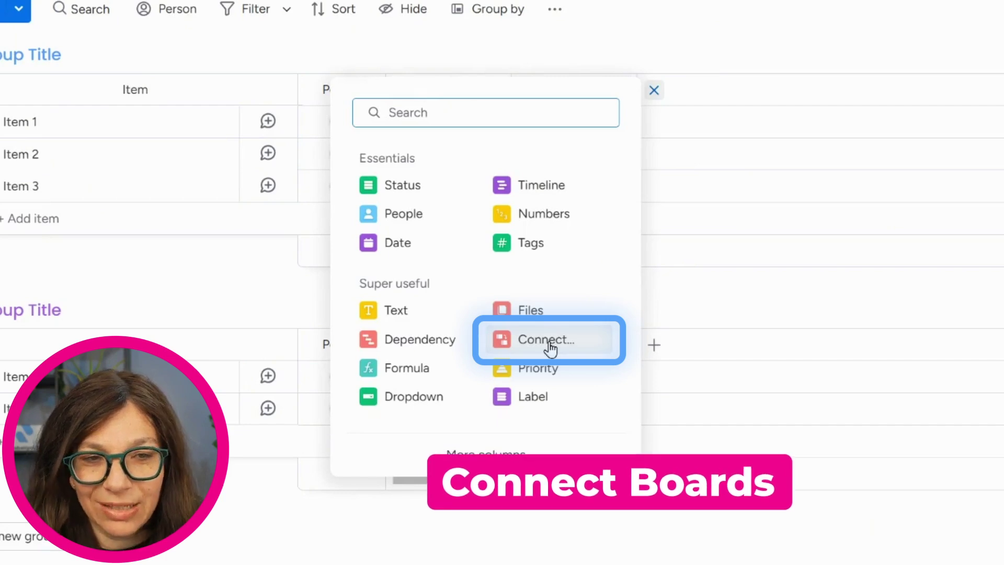
left_click(548, 342)
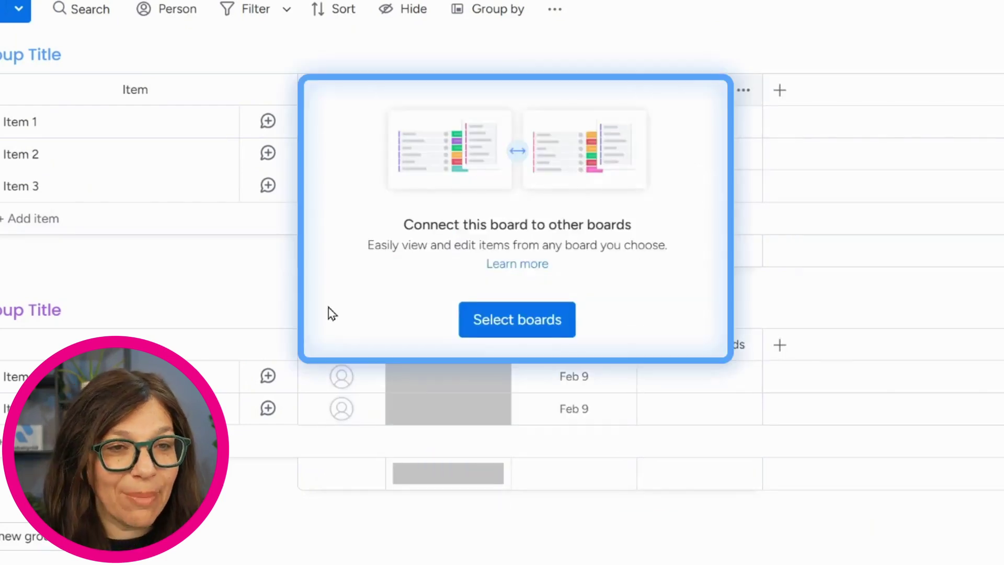
left_click(509, 320)
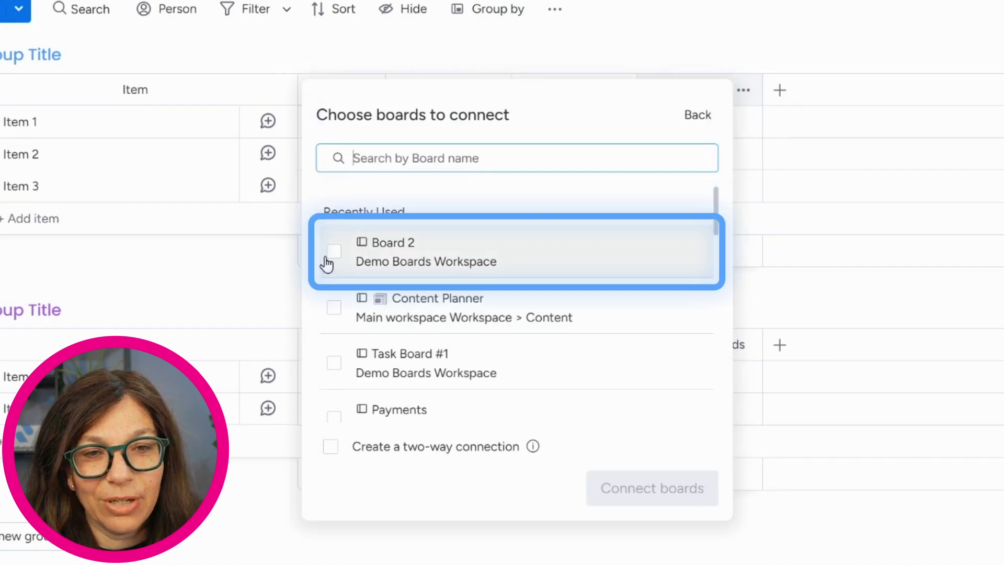
left_click(334, 252)
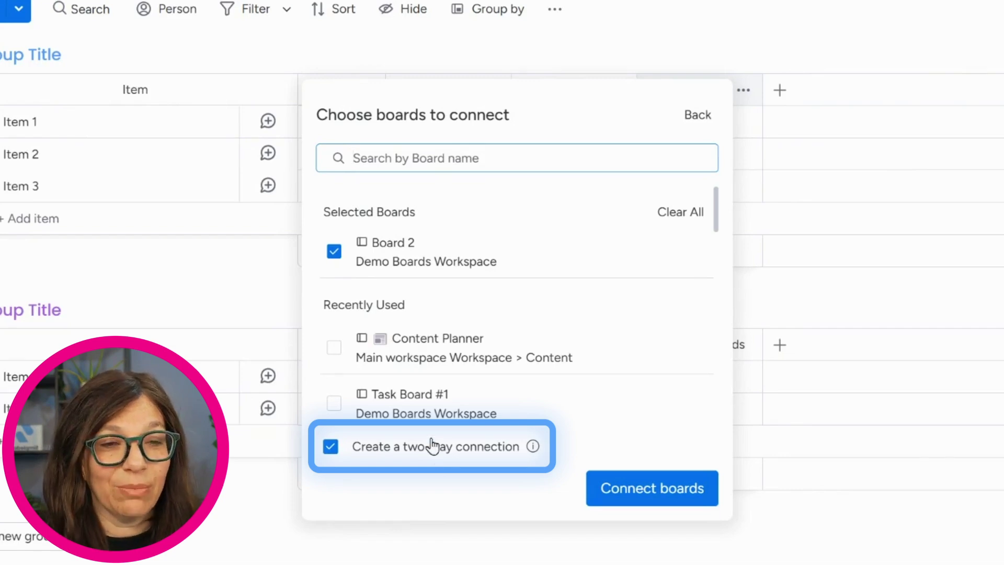
left_click(665, 490)
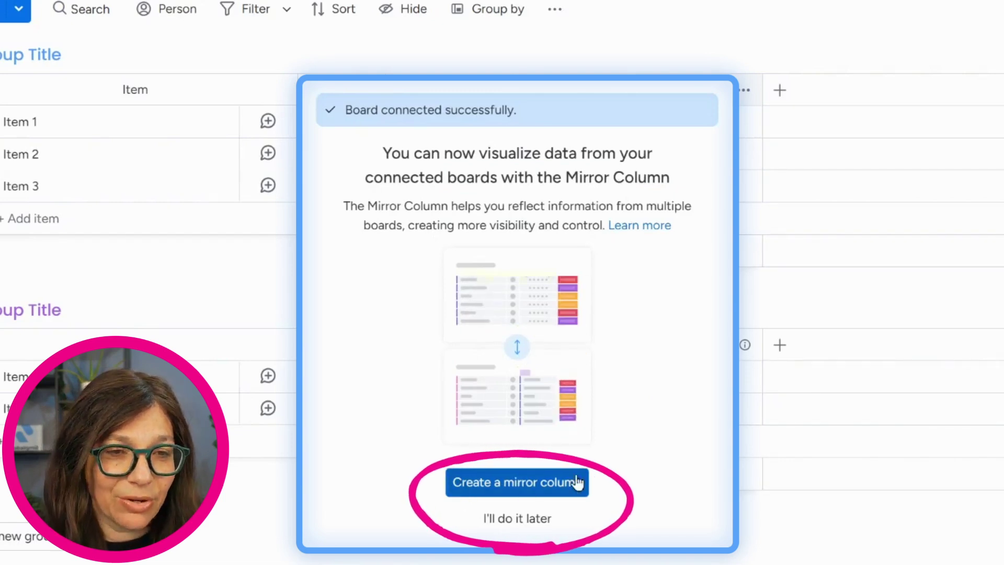
Skip the mirror-column suggestion and view Board 2's new link to Board 1 column.
left_click(527, 519)
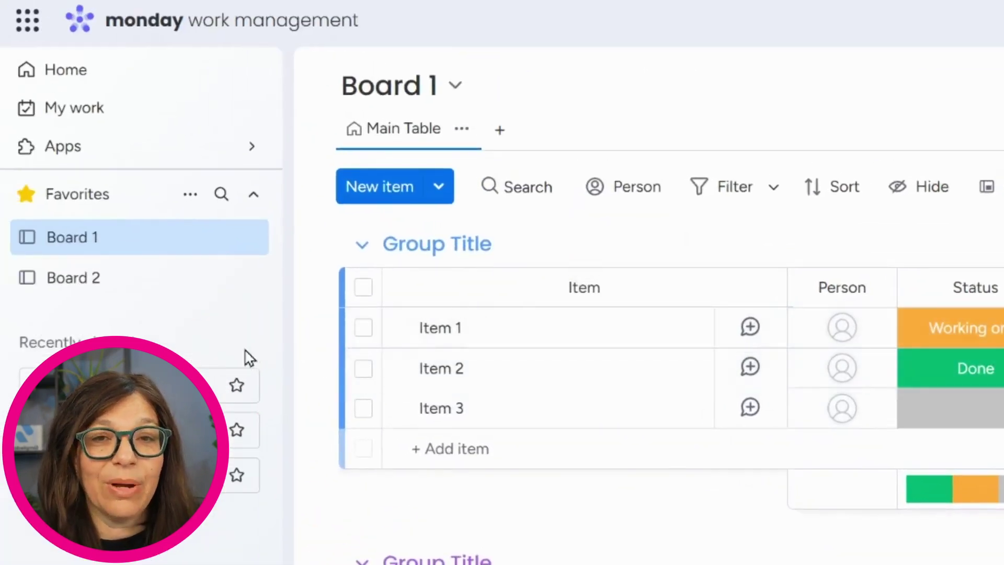
left_click(83, 297)
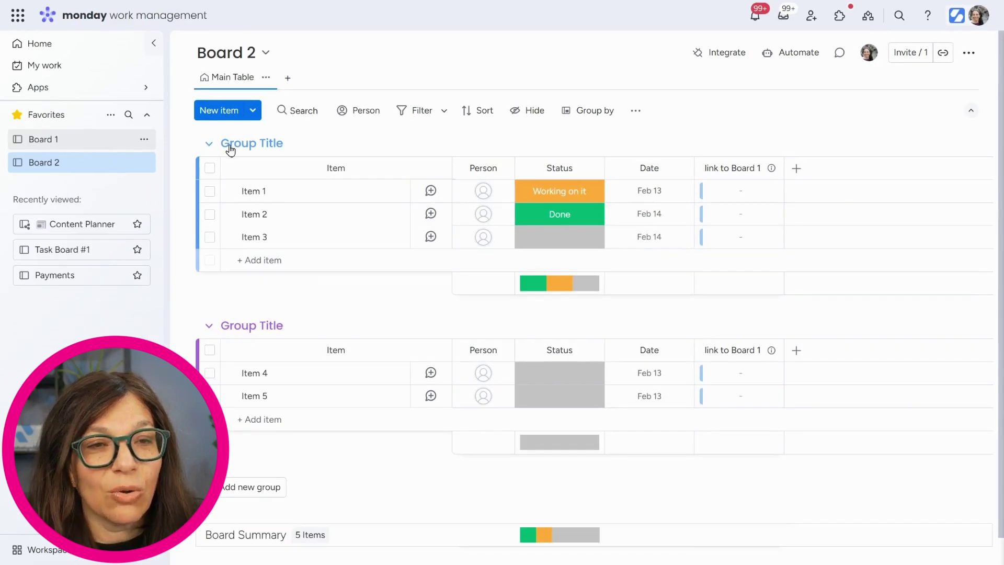
Link Board 1's Item 1 to Board 2's Item 1, then check it on Board 2.
left_click(57, 140)
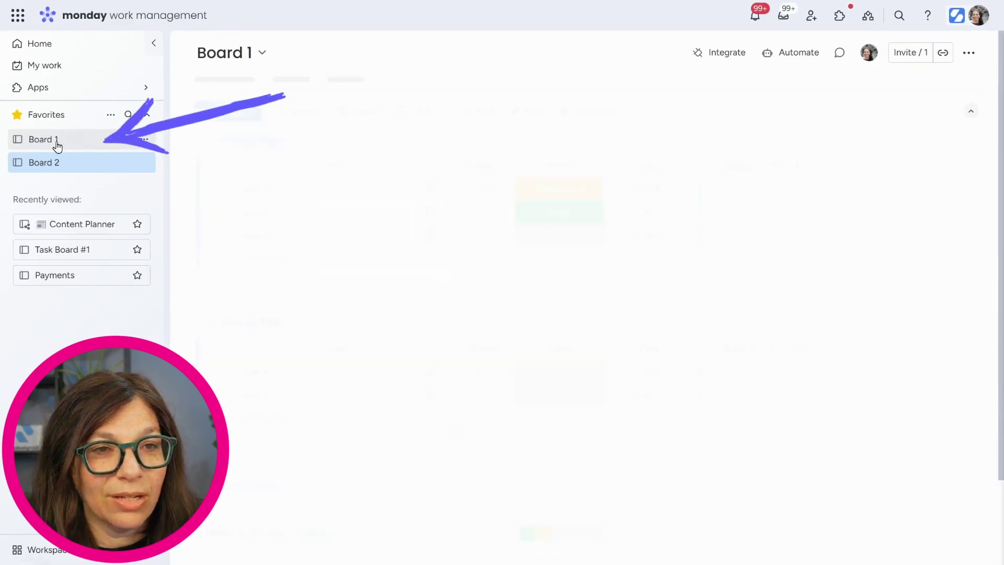
left_click(716, 193)
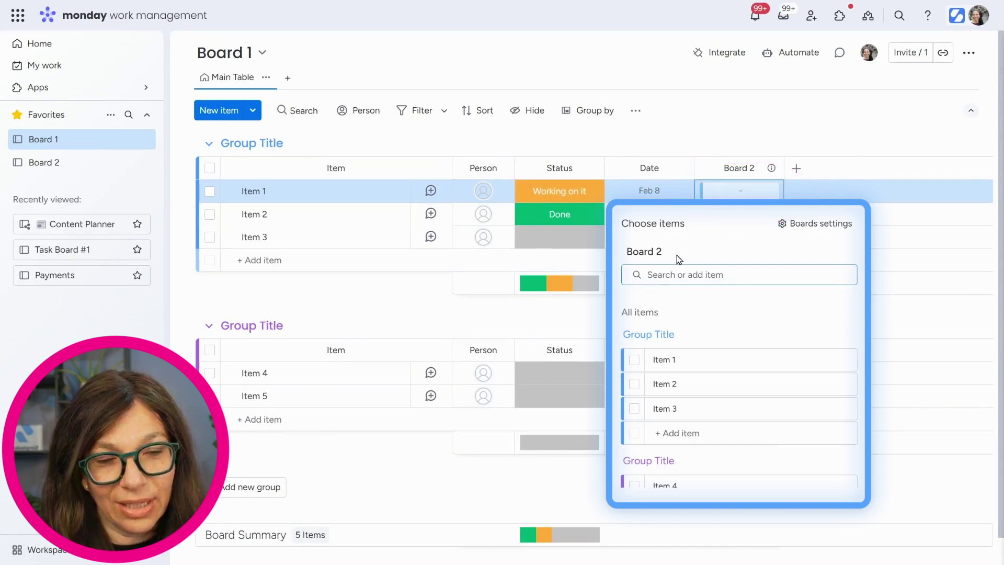
left_click(634, 361)
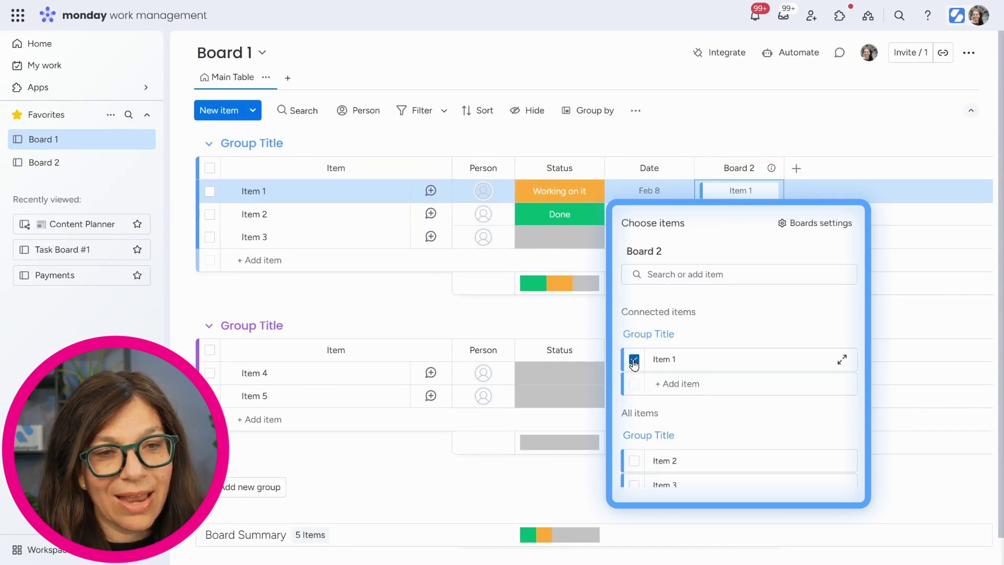
left_click(768, 135)
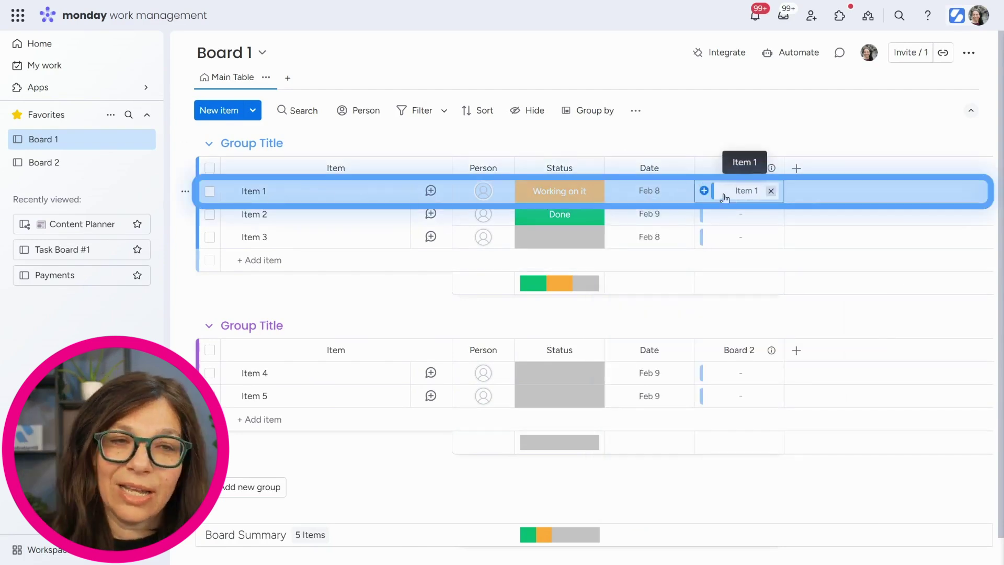
left_click(75, 169)
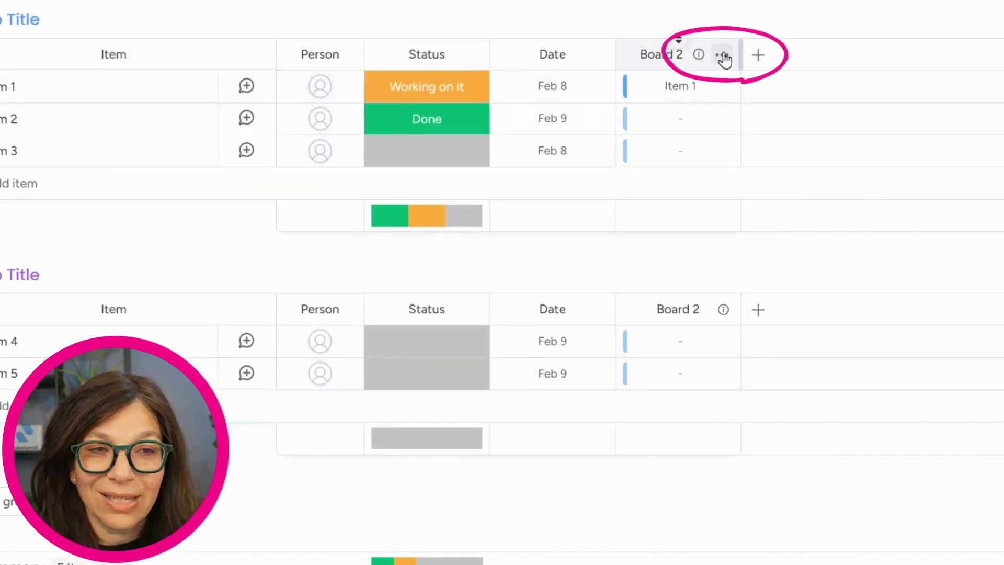
Add a Mirror column to Board 1 showing the Person column of linked Board 2 items.
left_click(724, 57)
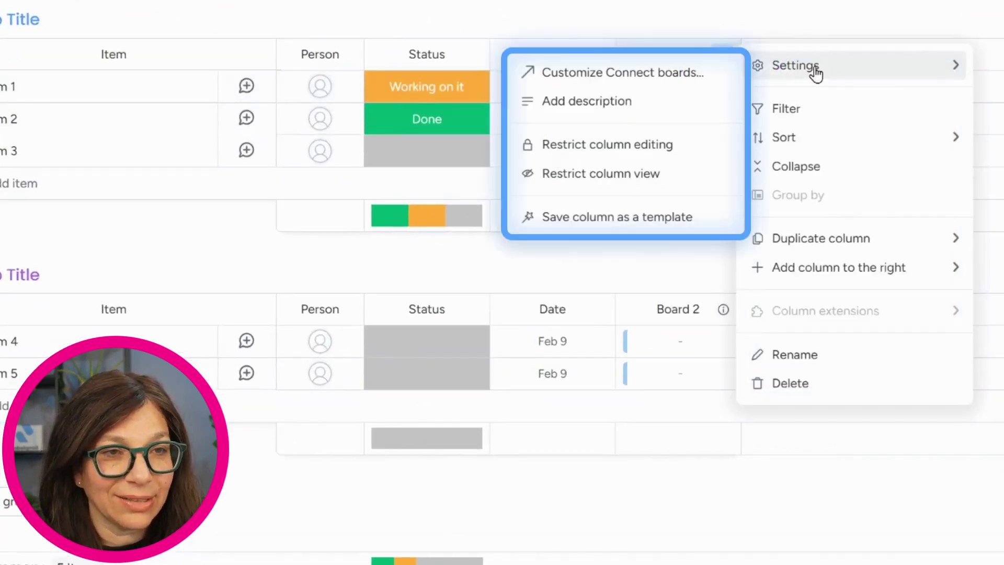
left_click(644, 81)
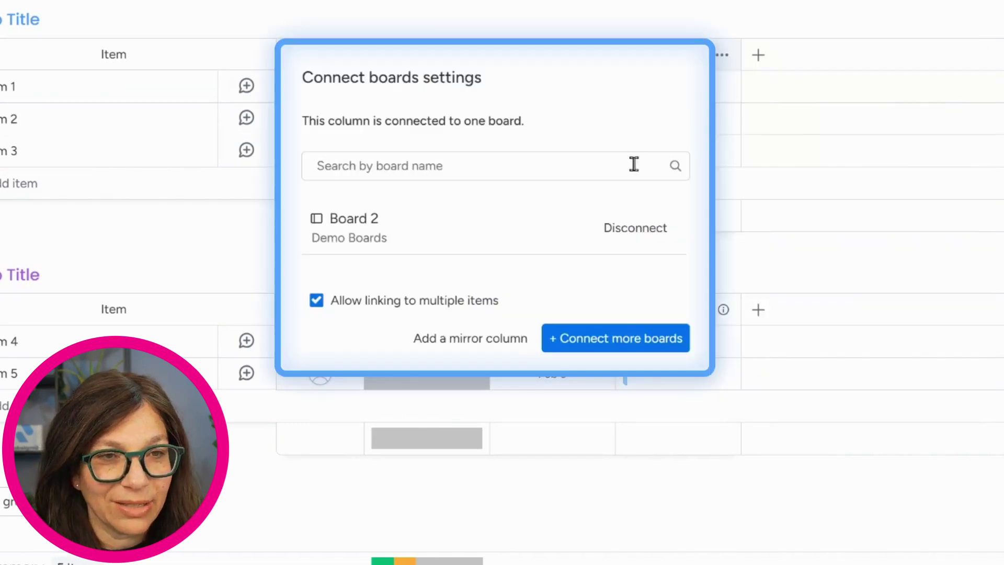
left_click(465, 338)
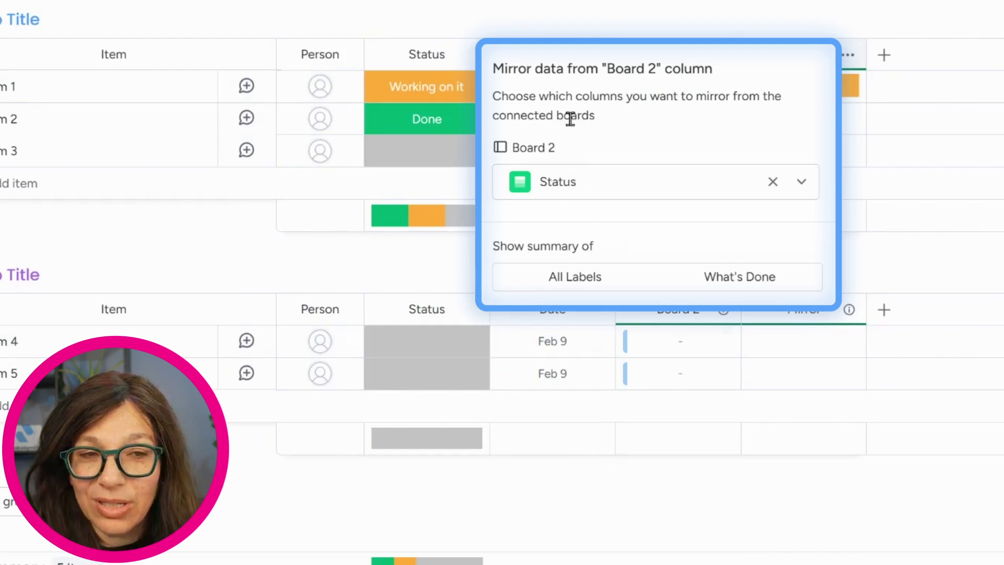
left_click(802, 182)
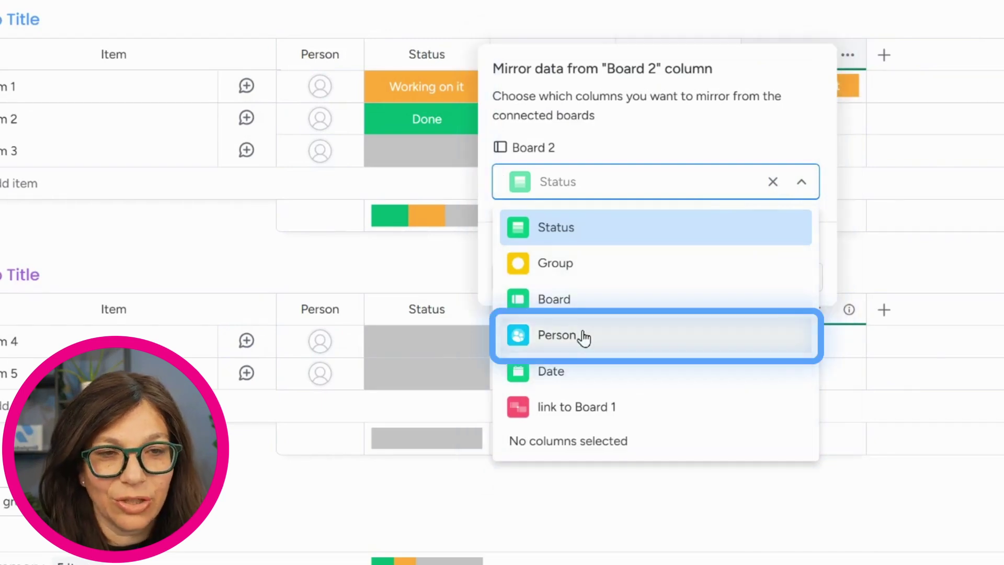
left_click(582, 337)
left_click(780, 18)
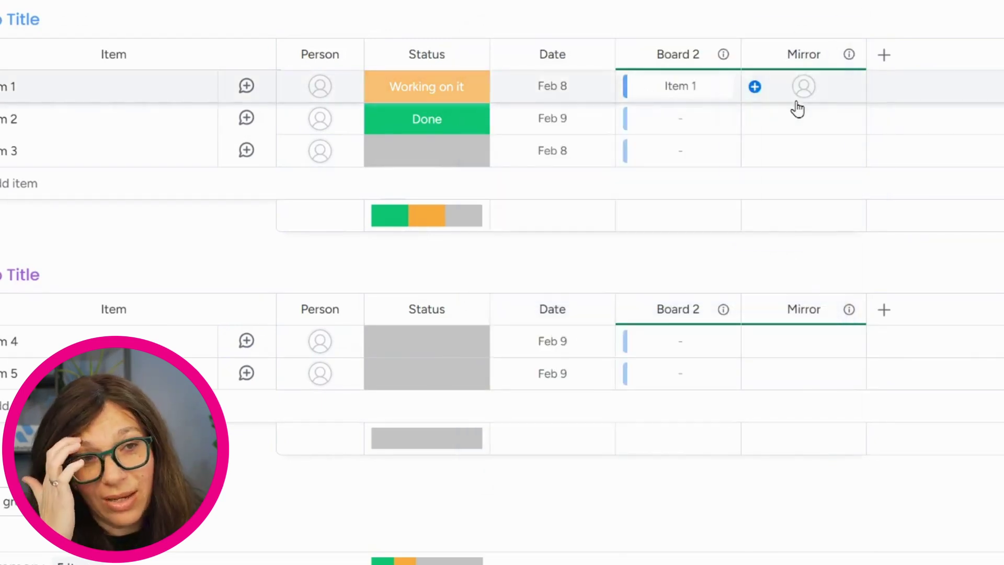
Rename the Mirror column to 'Person' and assign a person to Item 1's mirrored cell.
left_click(794, 56)
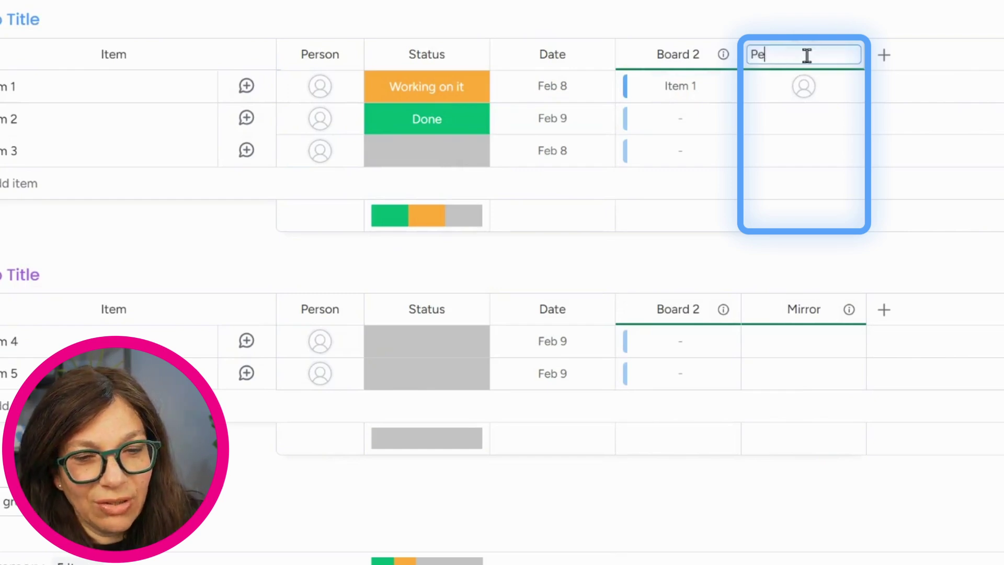
key("Return")
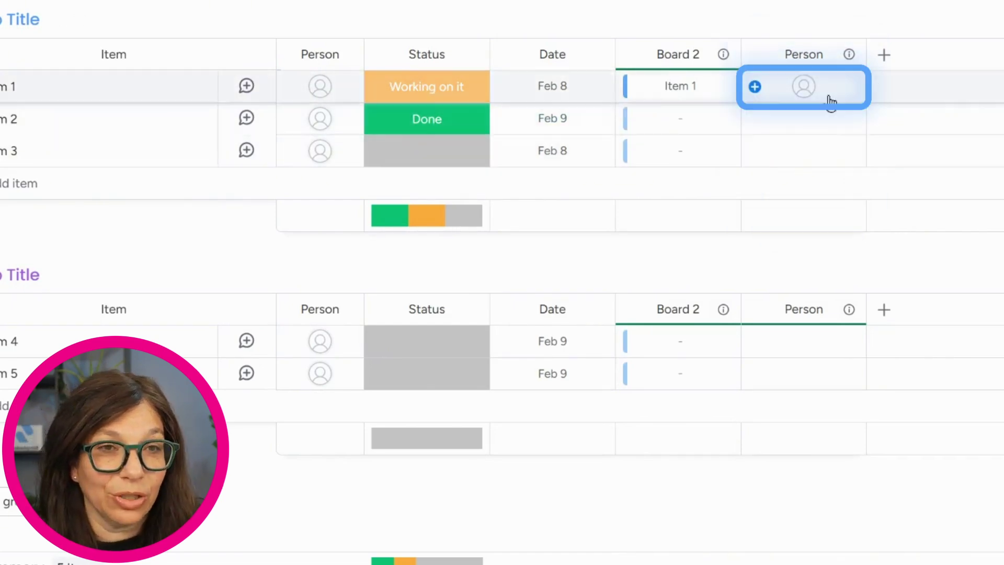
left_click(800, 90)
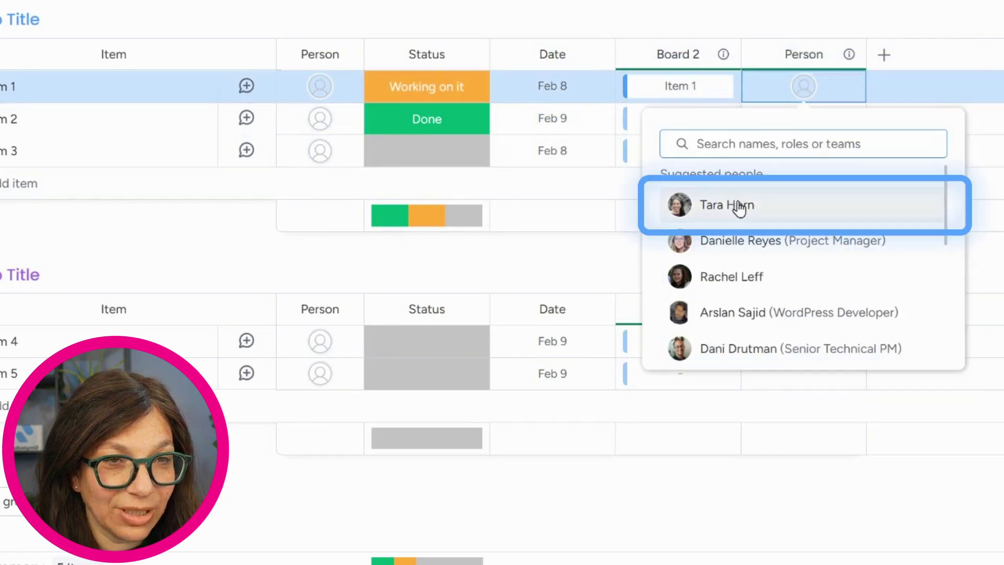
left_click(741, 204)
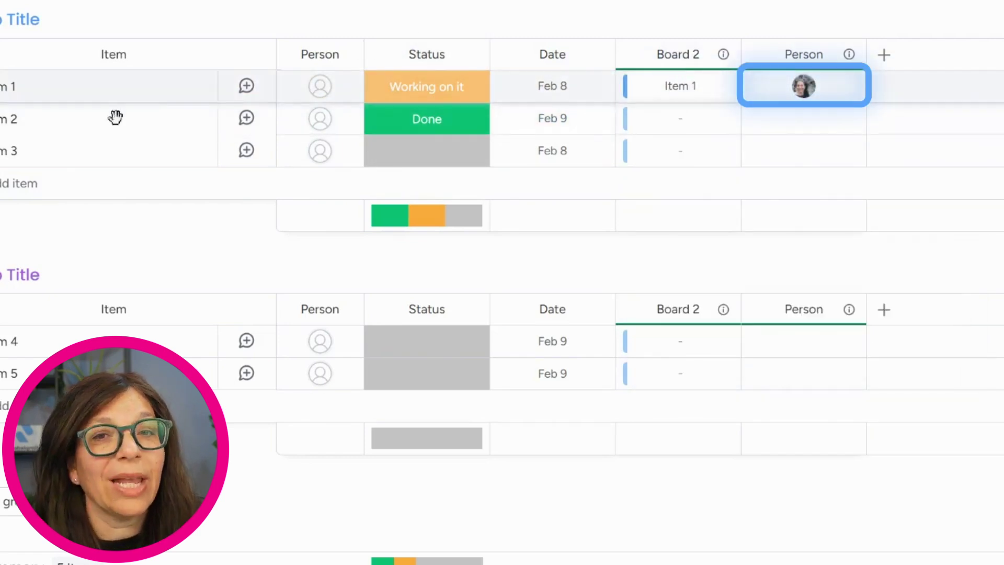
mouse_move(76, 91)
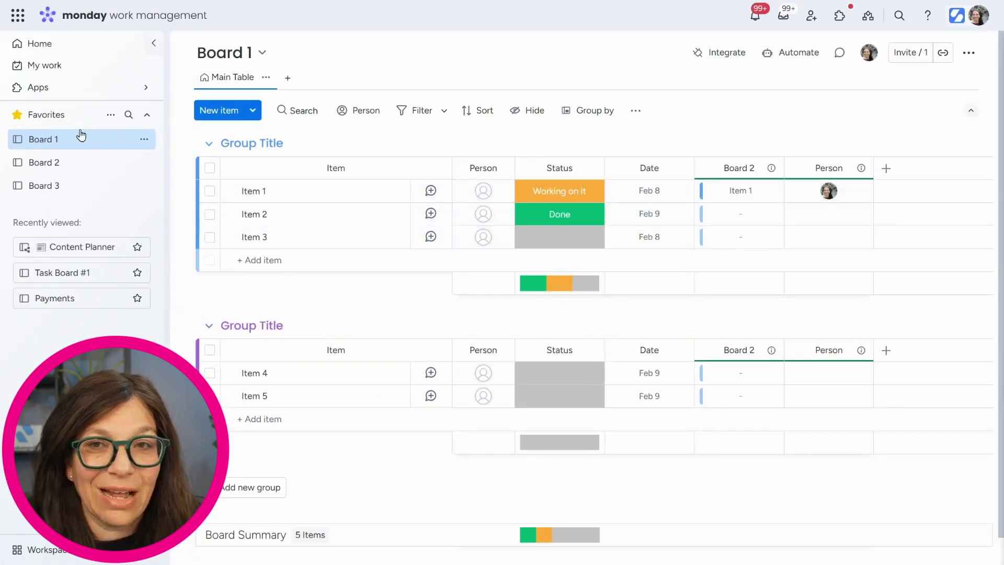
Compare Board 2, Board 1 and Board 3 tables, ending back on Board 1.
left_click(70, 167)
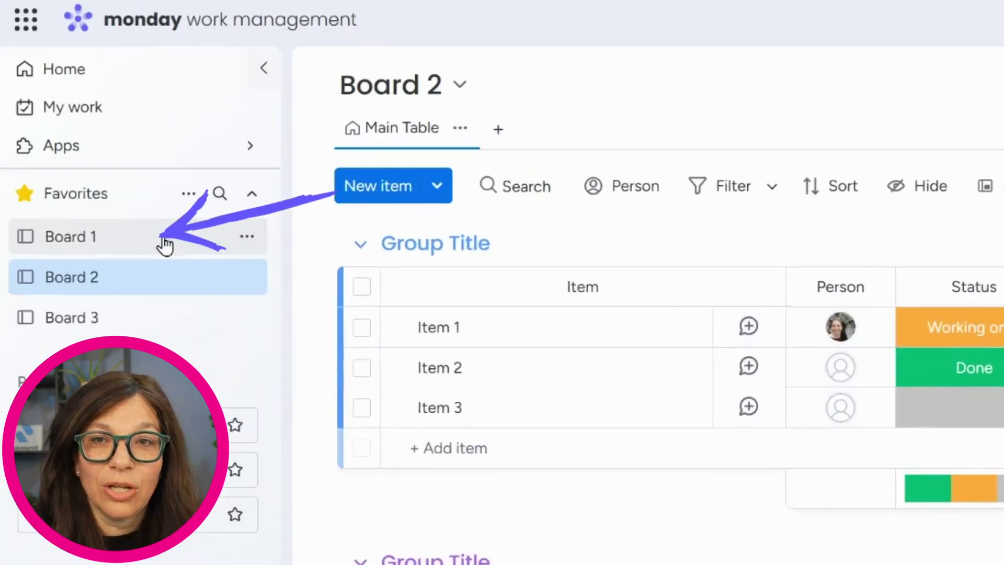
left_click(162, 240)
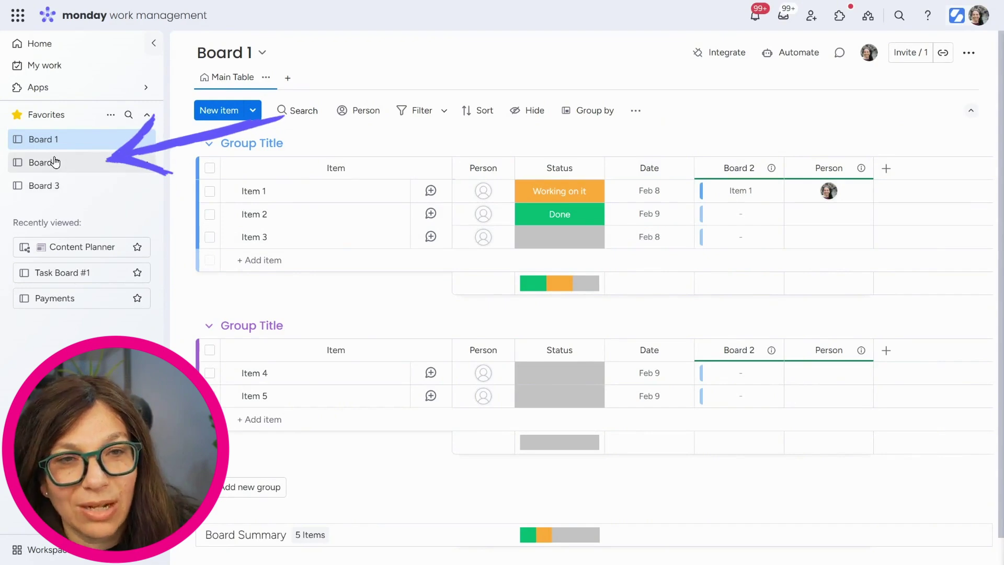
left_click(55, 163)
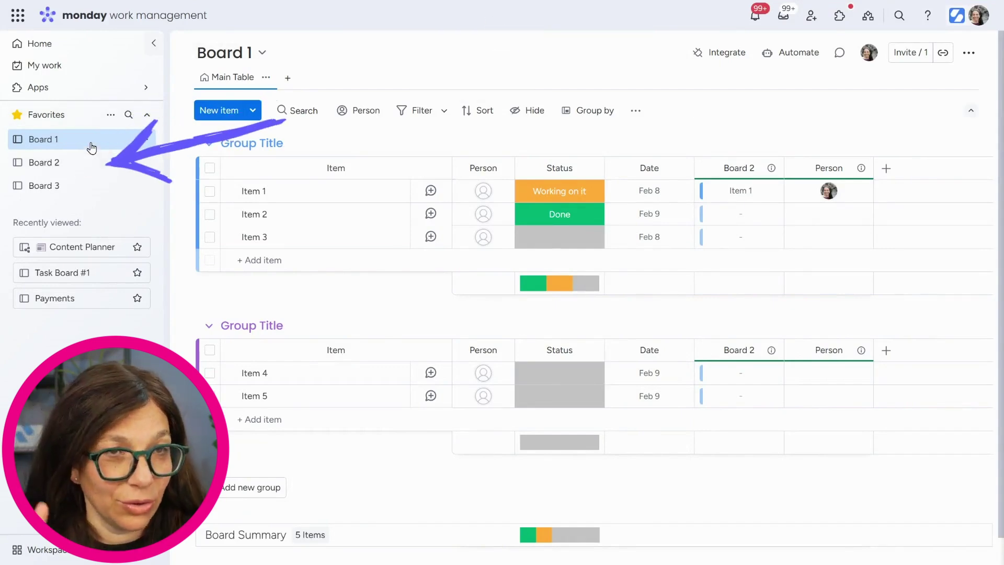
left_click(72, 187)
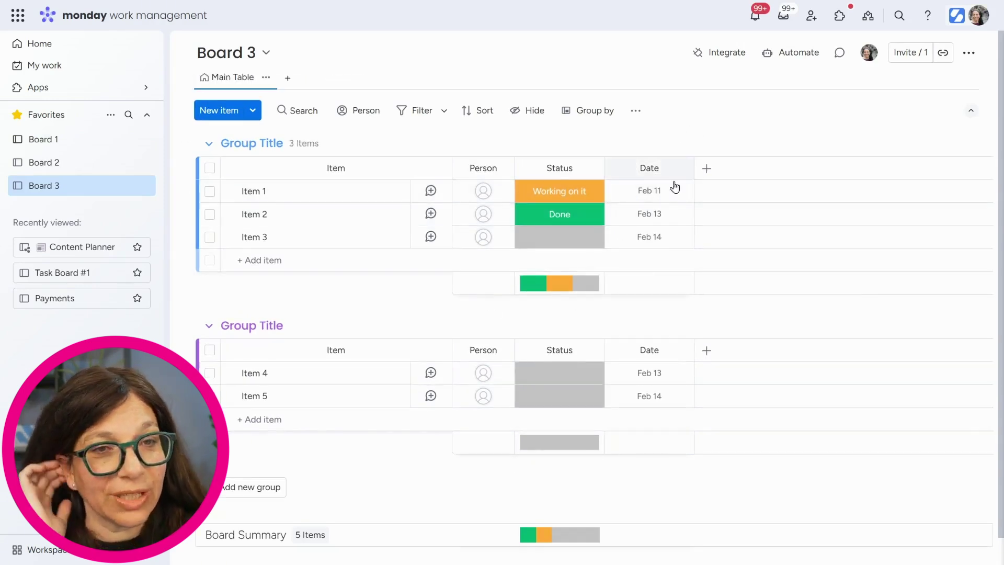
left_click(67, 140)
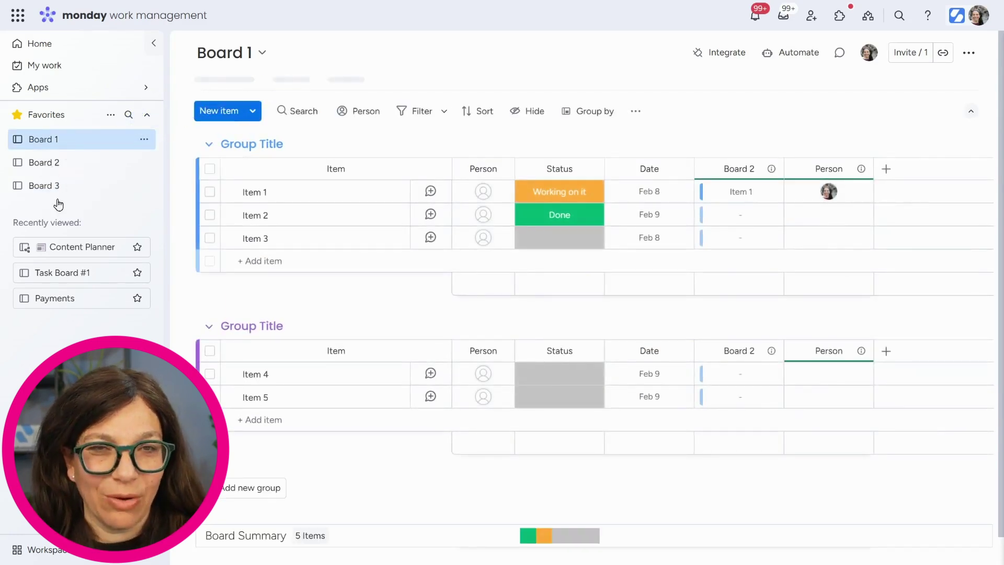
Change Board 1's name to 'Projects' from the board info details.
left_click(230, 52)
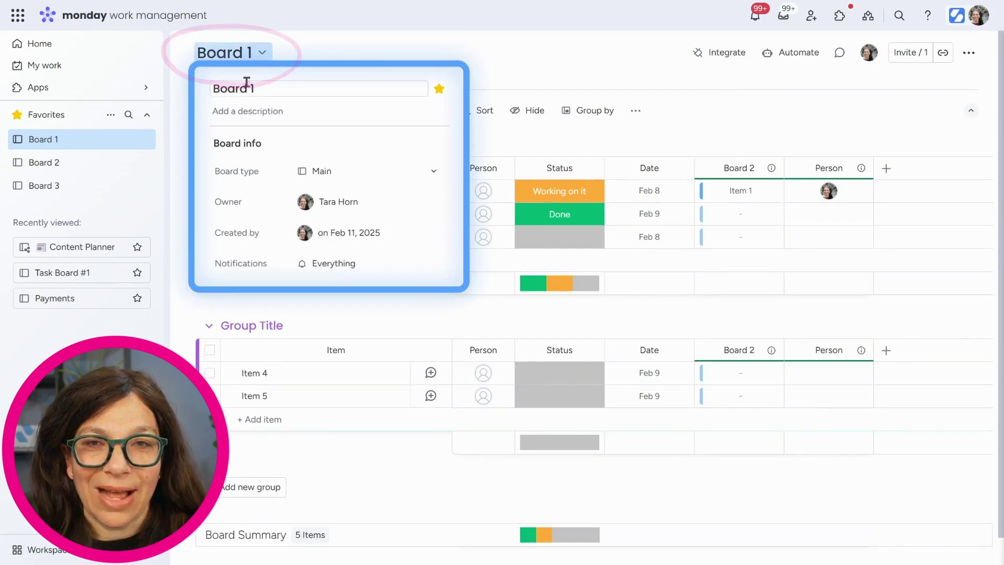
left_click(271, 86)
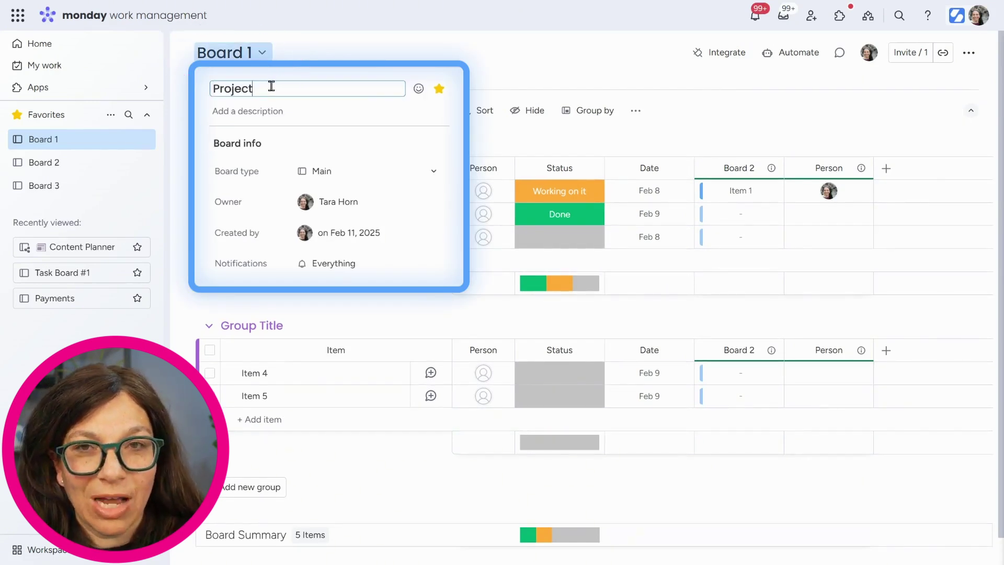
type("Projects")
key("Return")
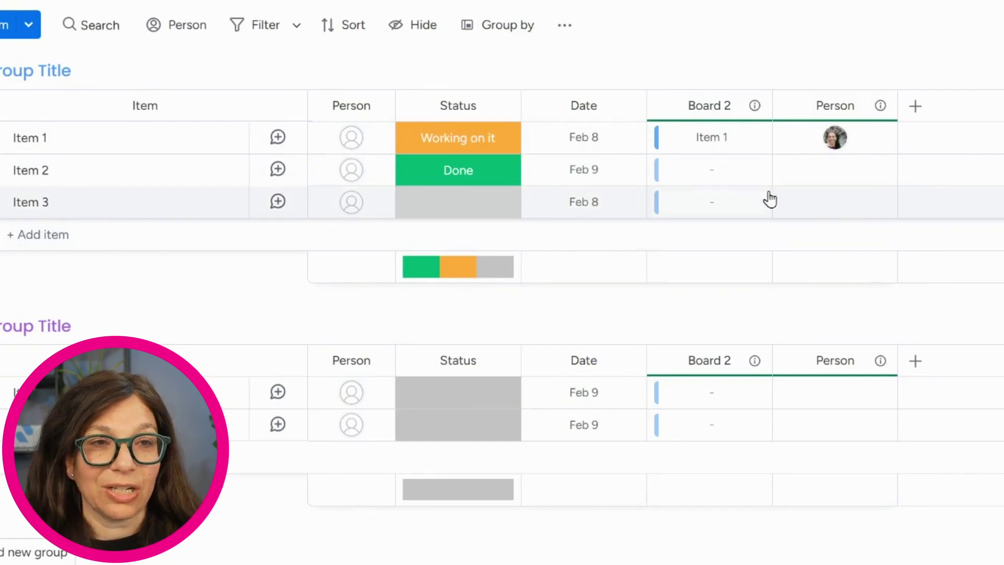
Connect Board 3 as an additional board in the Board 2 connect column's settings.
mouse_move(756, 111)
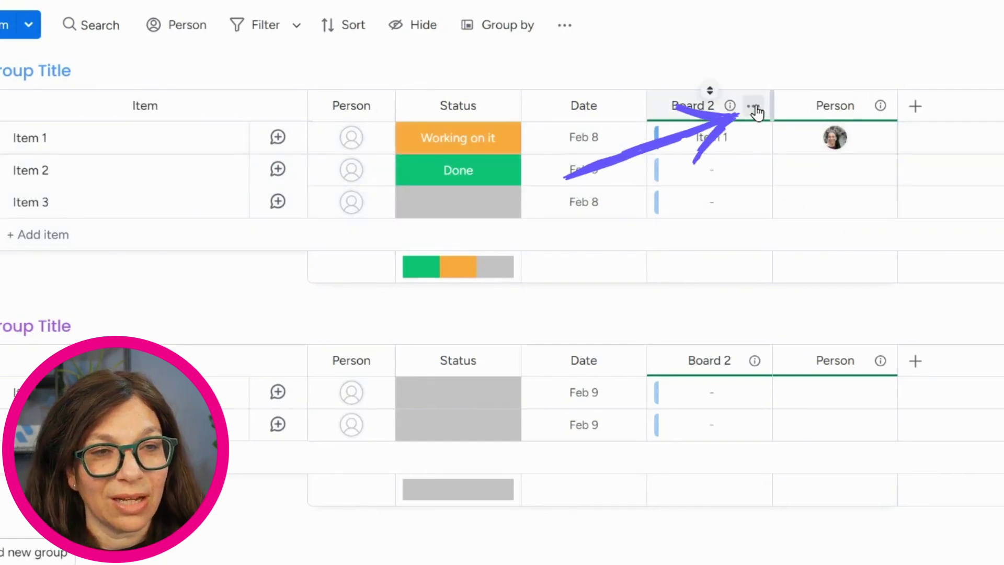
left_click(755, 110)
mouse_move(833, 116)
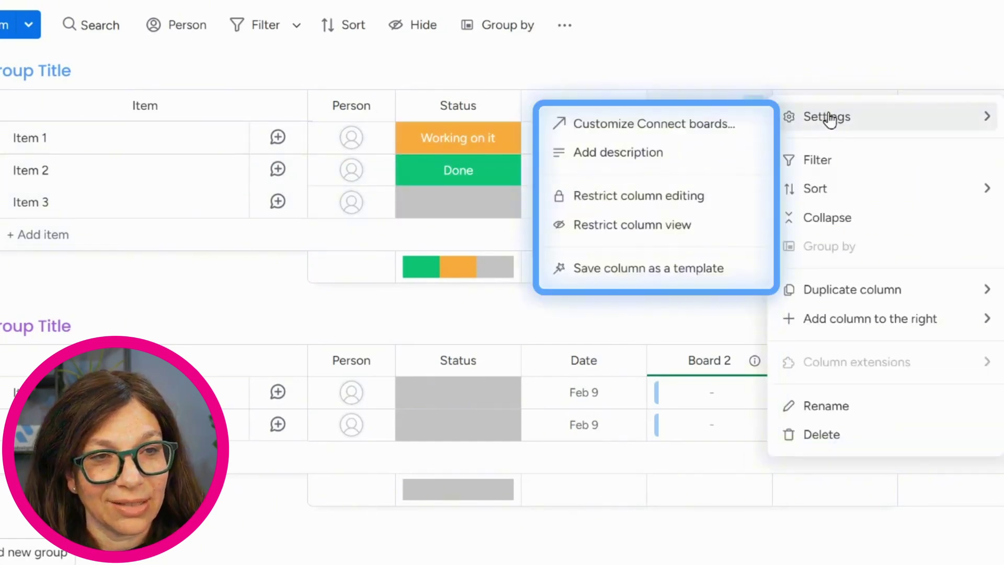
left_click(648, 128)
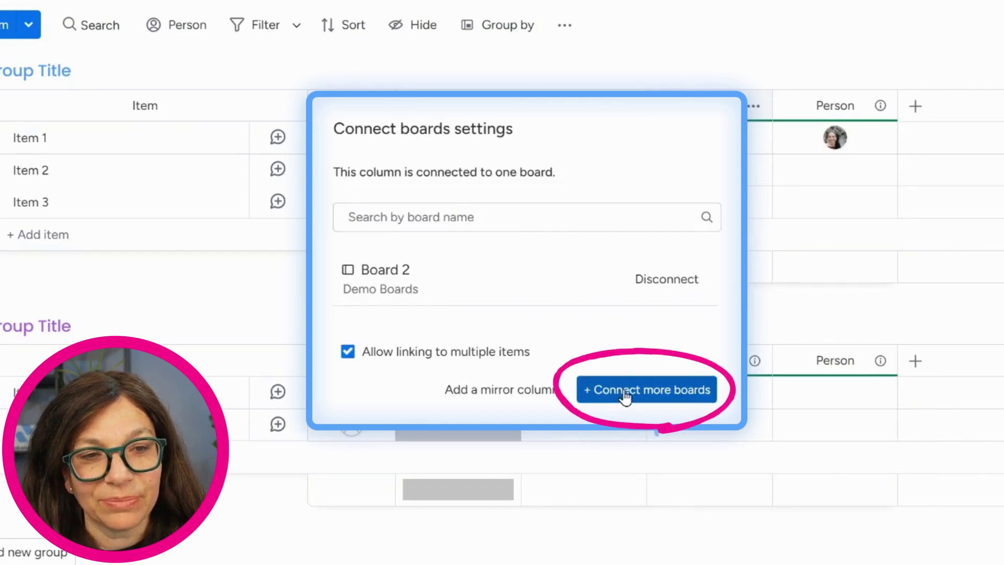
left_click(596, 394)
left_click(344, 367)
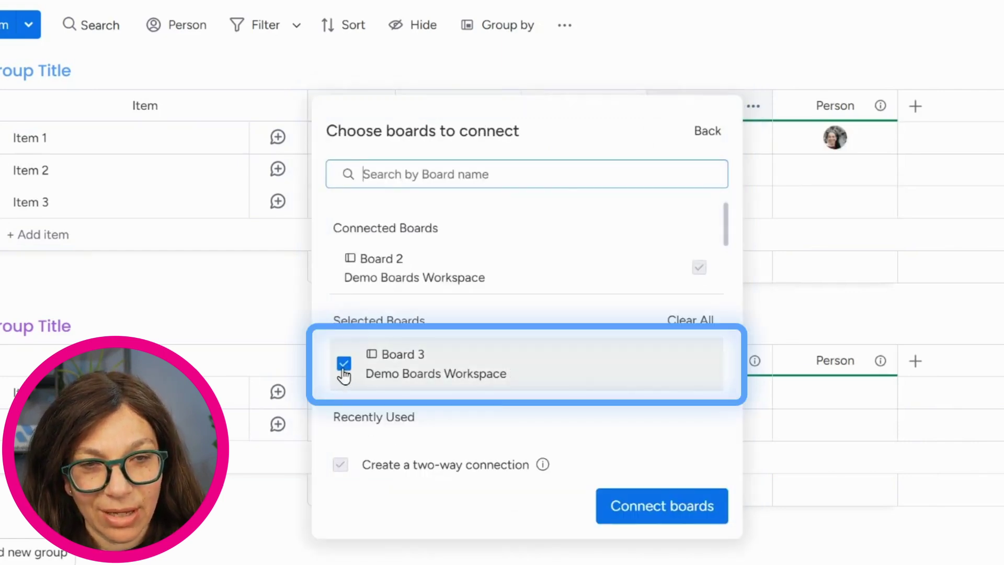
left_click(634, 511)
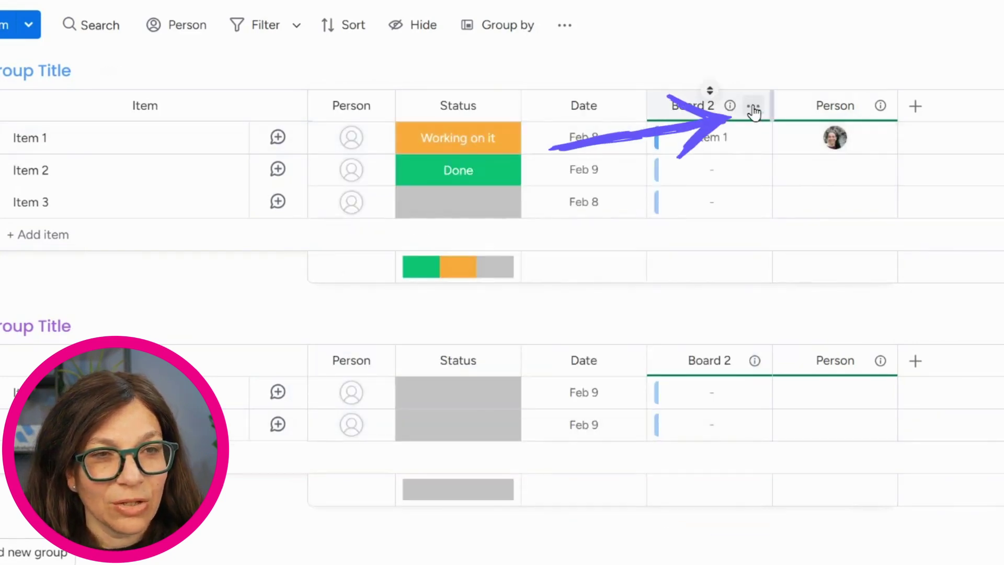
Reopen the Board 2 column's connect boards settings to review both linked boards.
left_click(753, 109)
mouse_move(852, 125)
left_click(667, 120)
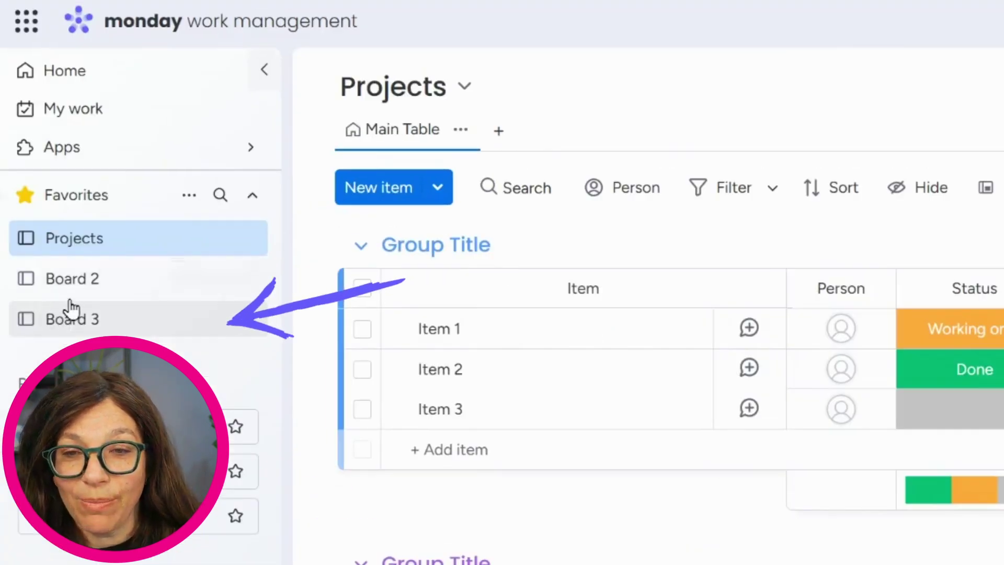
left_click(73, 314)
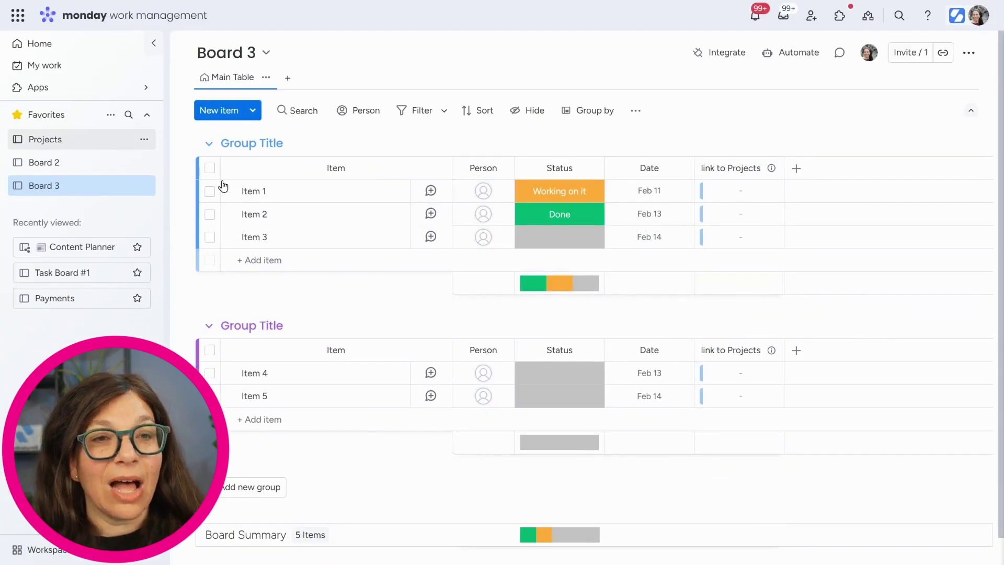
left_click(79, 139)
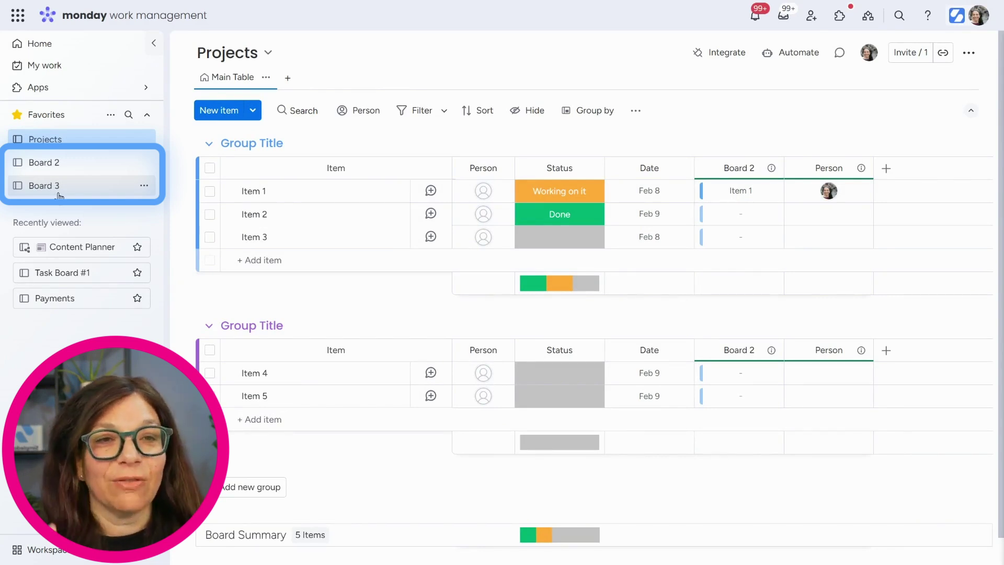
On Board 3, add a Connect boards column linked two-way to Projects, found by searching 'Proj'.
left_click(59, 195)
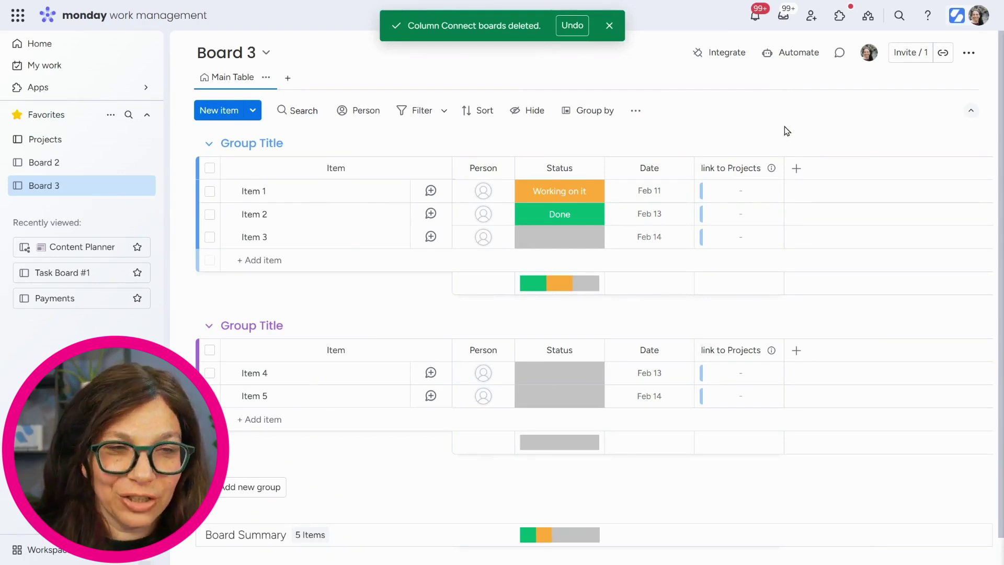
left_click(796, 170)
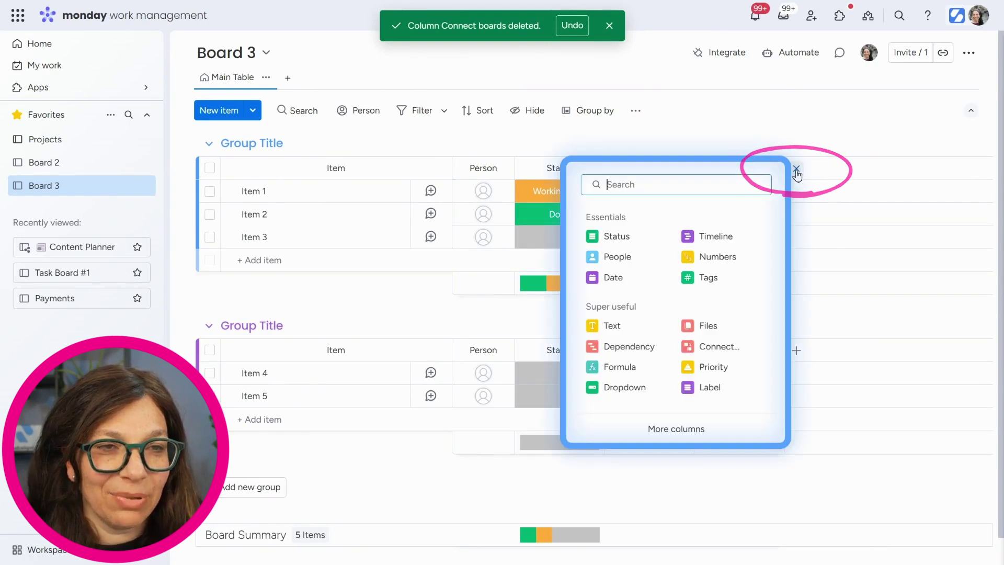
left_click(719, 347)
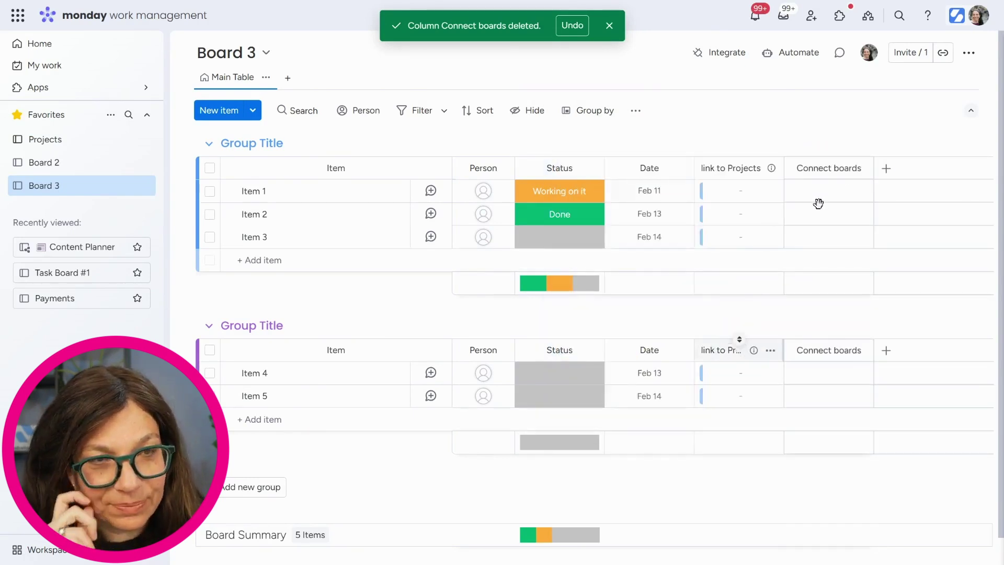
left_click(862, 170)
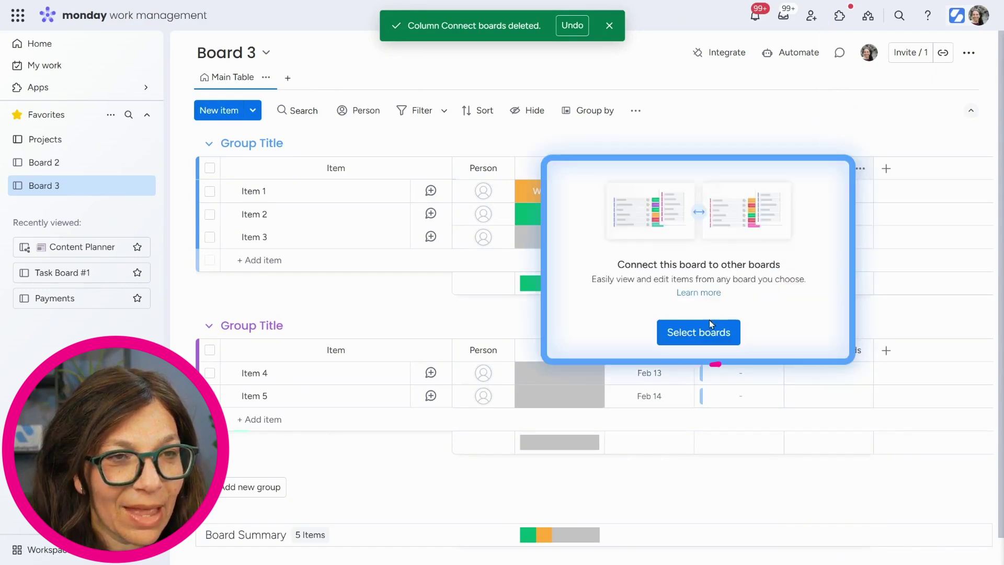
left_click(709, 333)
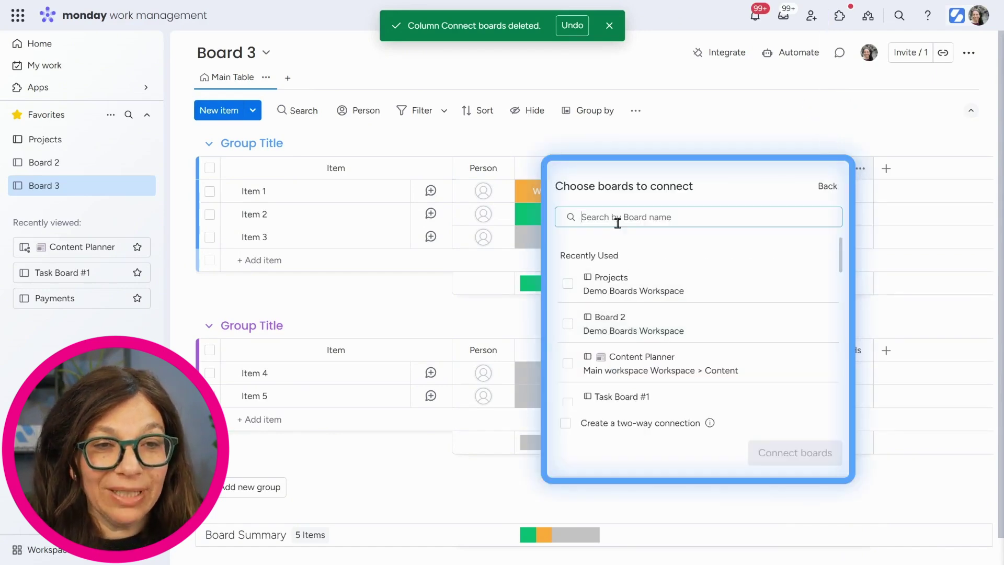
type("Proj")
left_click(568, 283)
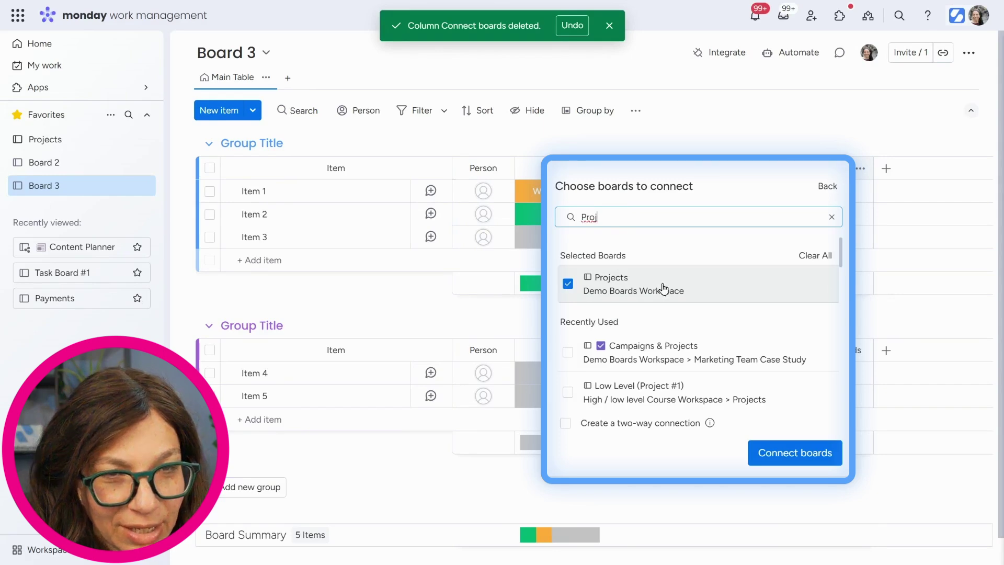
left_click(566, 424)
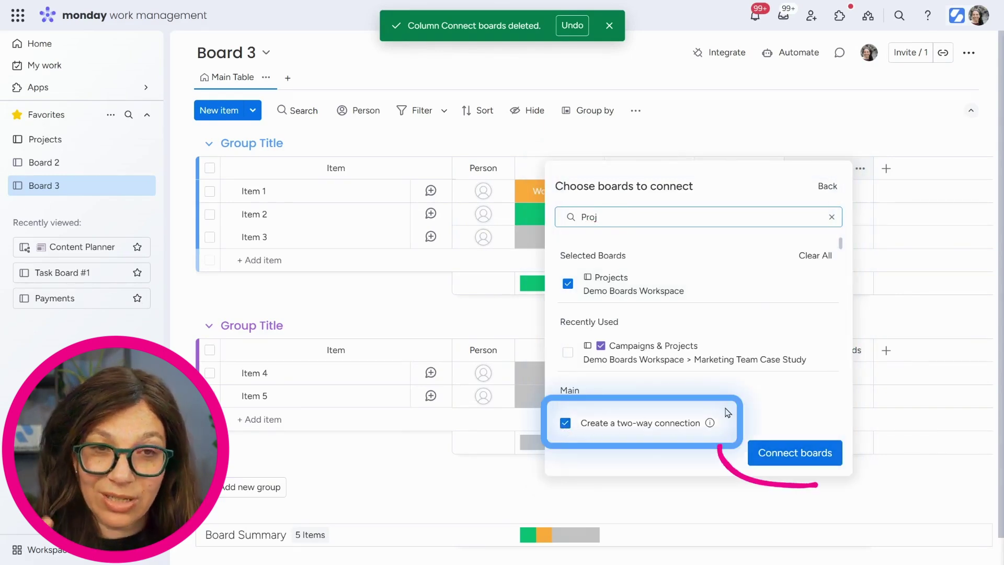
left_click(765, 444)
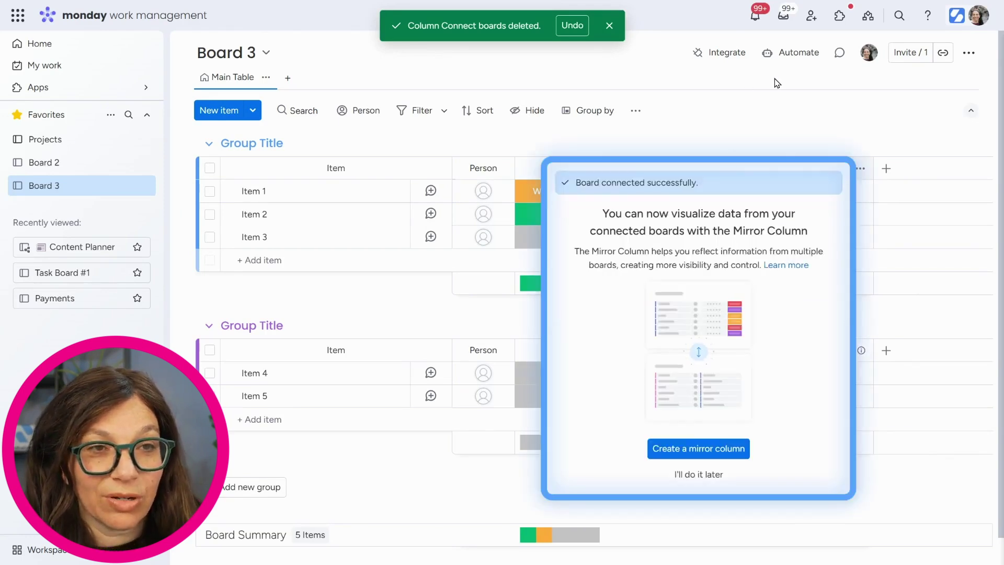
Skip the mirror column prompt and return to the Projects board.
left_click(692, 476)
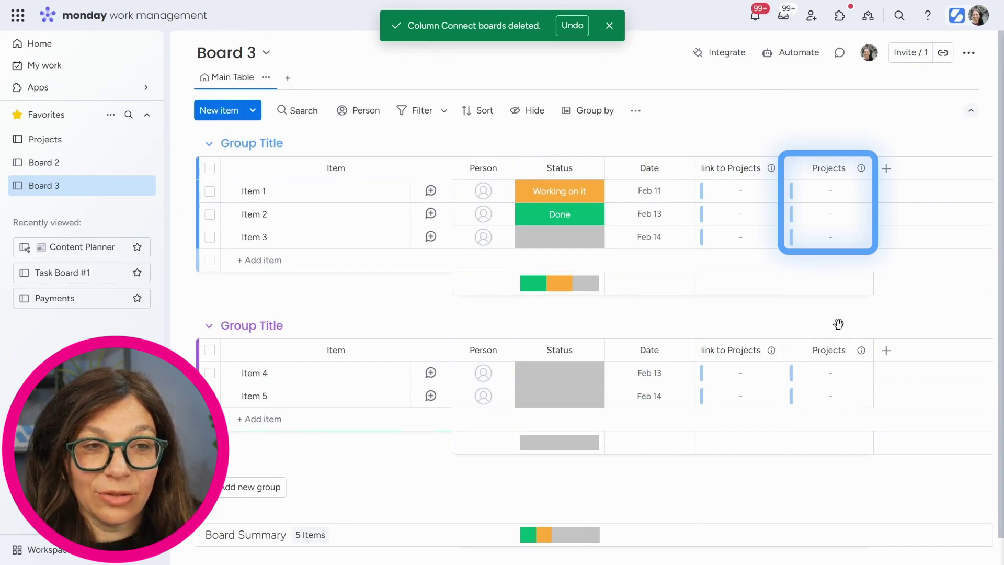
left_click(48, 139)
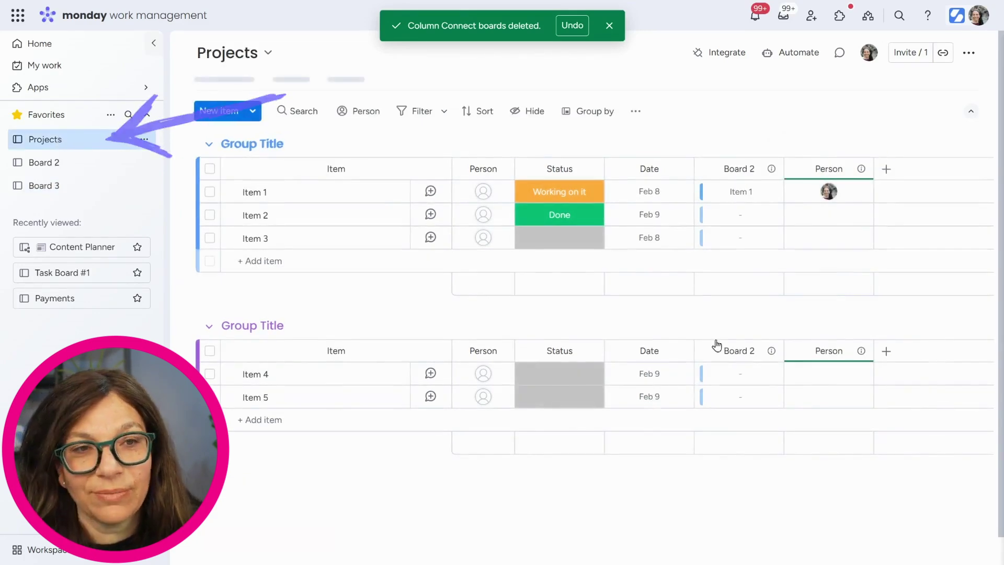